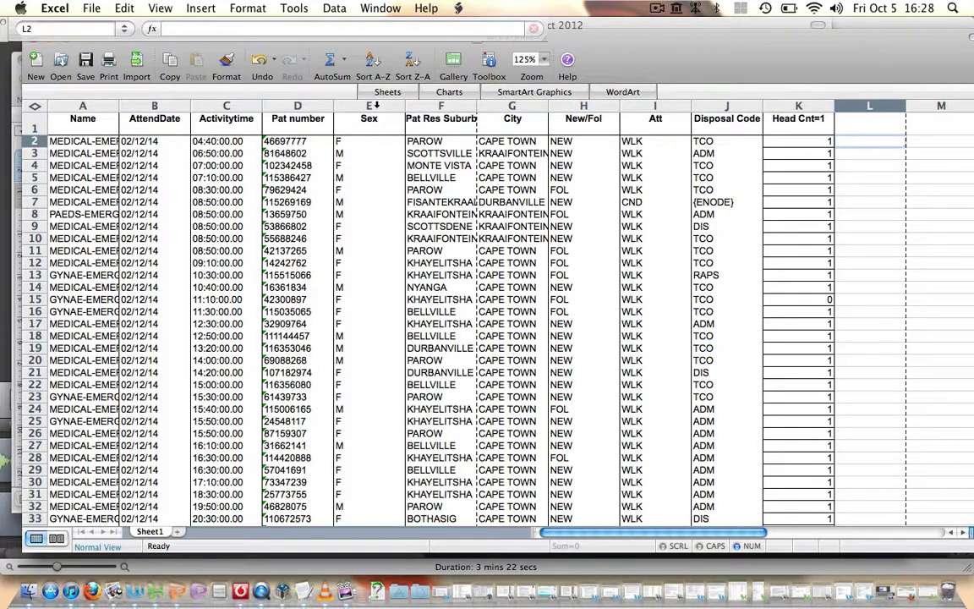
- Hide columns E through K, from Sex to Head Cnt=1
left_click_drag(377, 105, 779, 104)
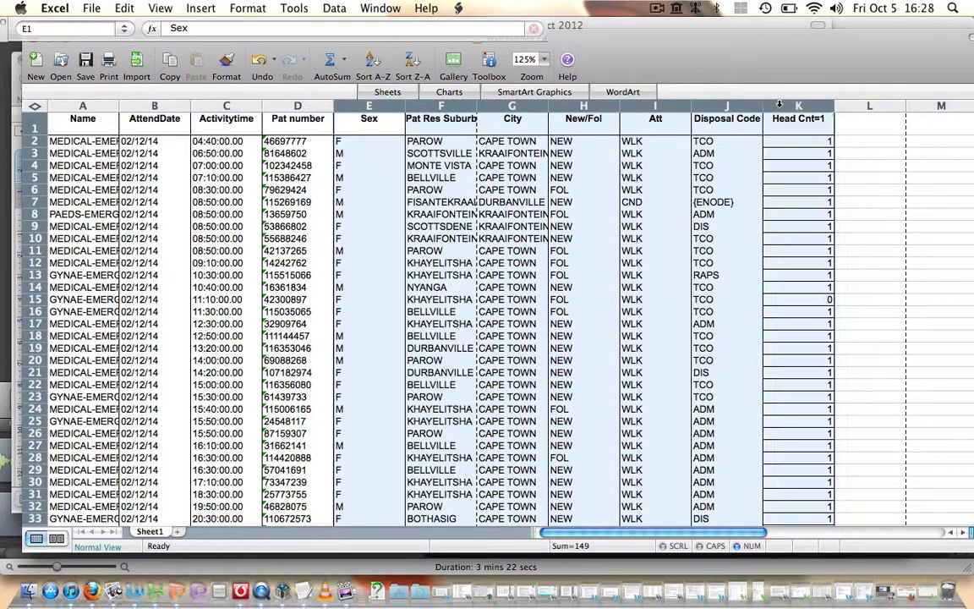
right_click(779, 104)
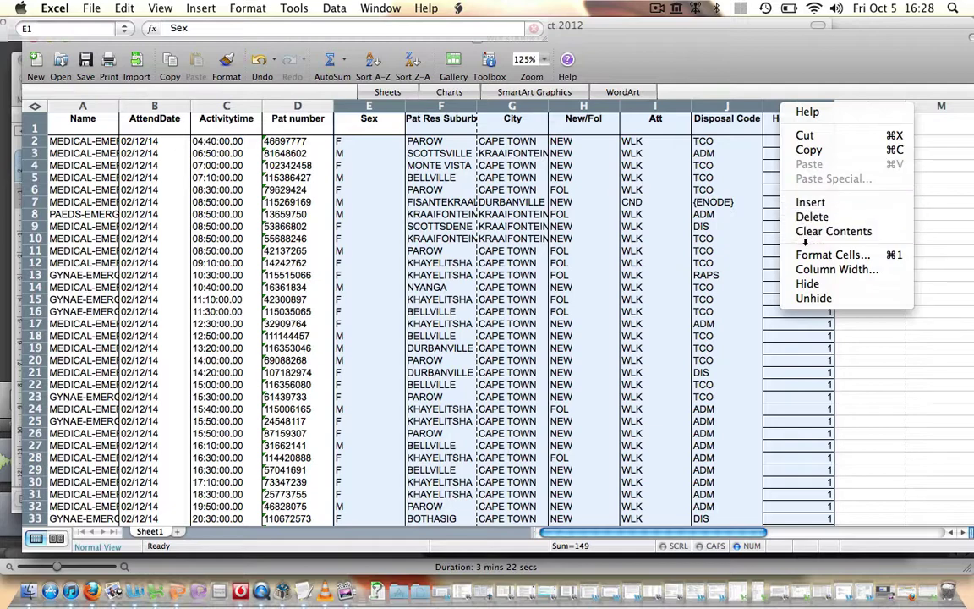
left_click(808, 285)
- Enter the header Random in cell L1, next to the Pat number column
left_click(361, 126)
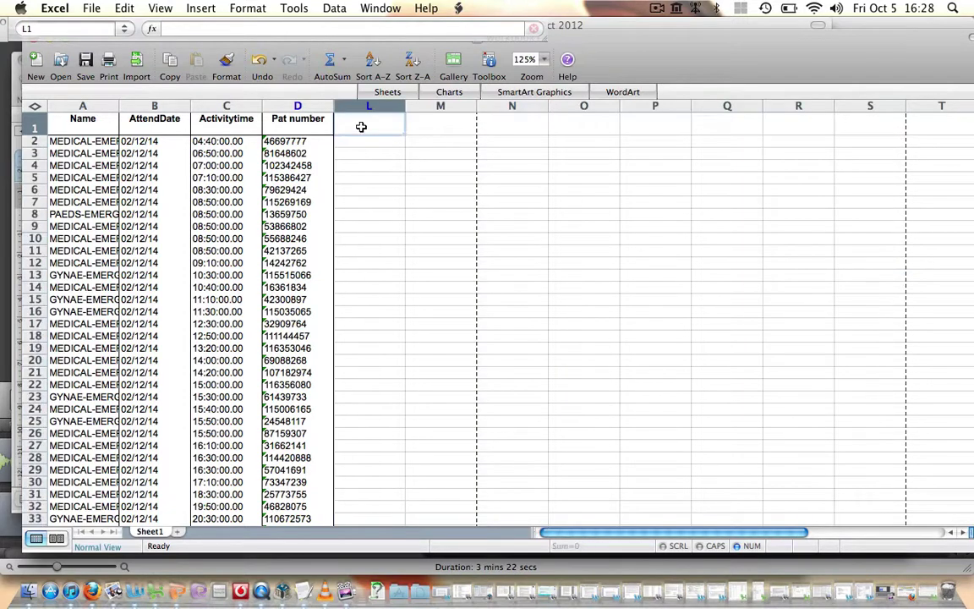
type("Random")
key("Return")
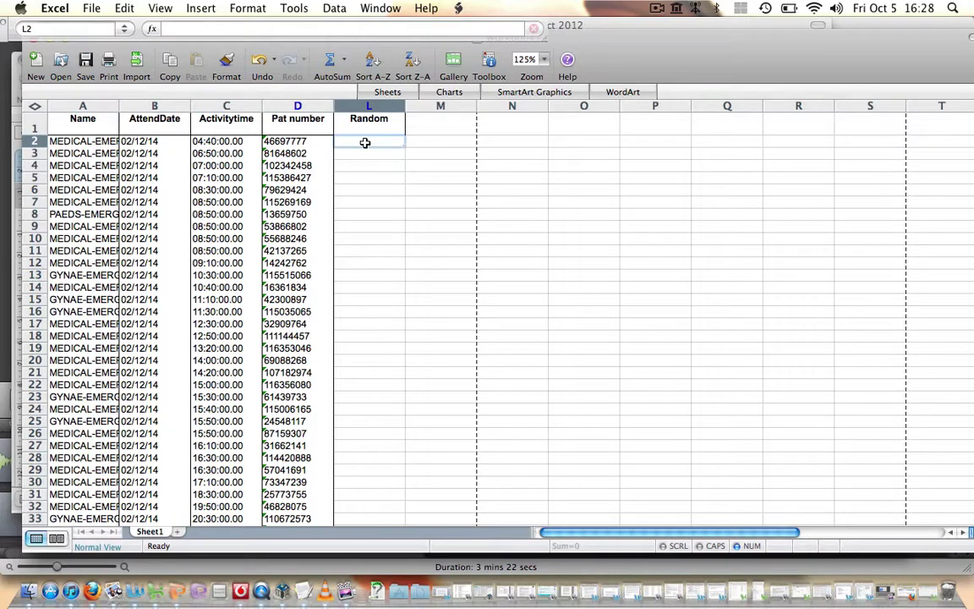
- Enter the formula =RANDBETWEEN(1;300) in cell L2
type("=")
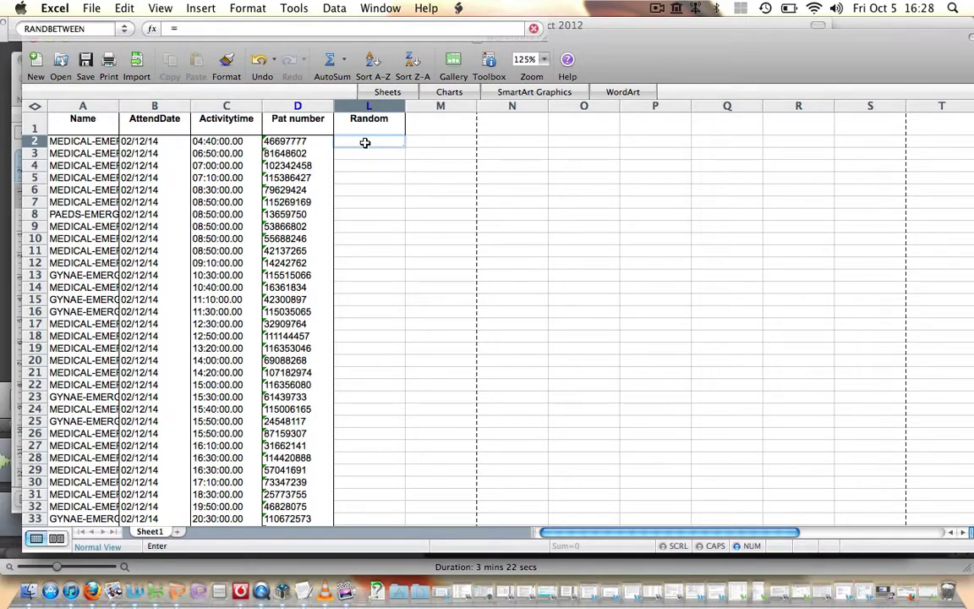
type("randbetween(1")
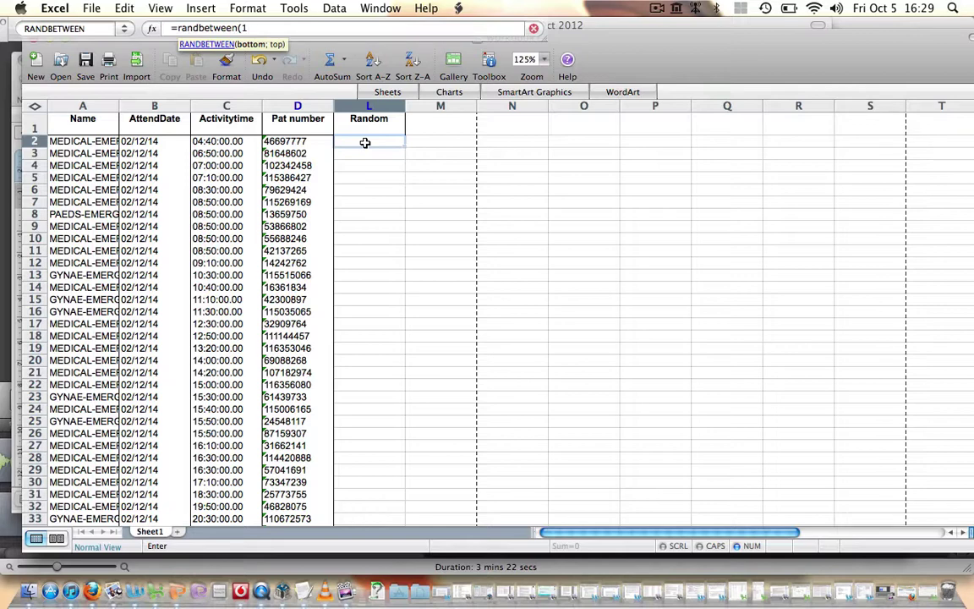
type(";")
type("300)")
key("Return")
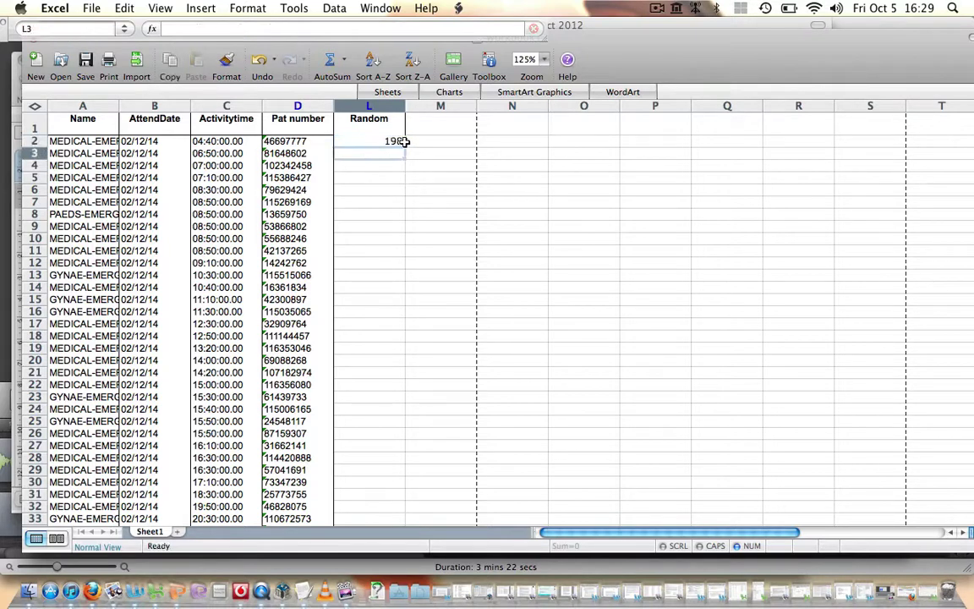
- Fill the random number formula from L2 down to the last data row, L156
left_click(397, 142)
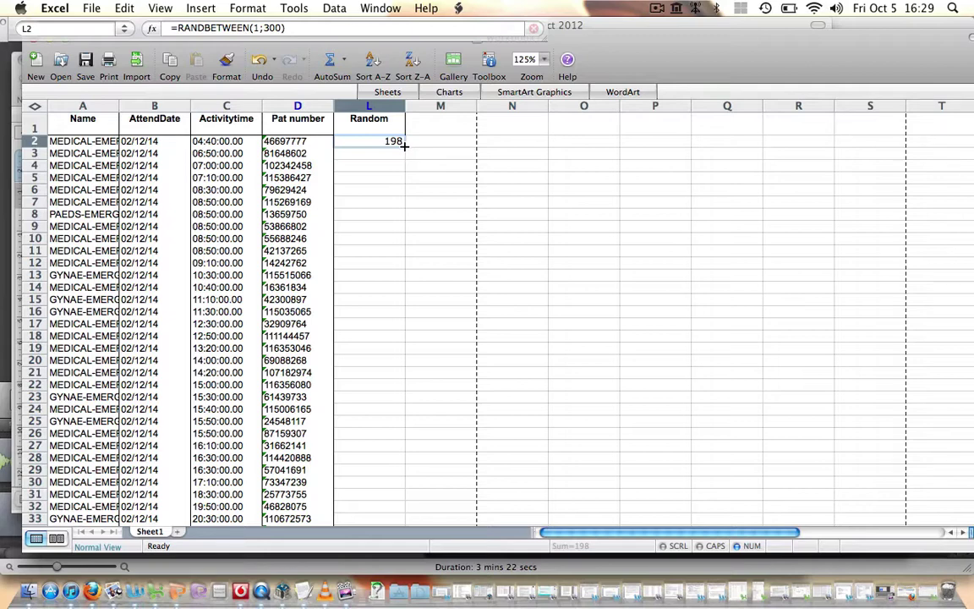
left_click_drag(404, 146, 369, 197)
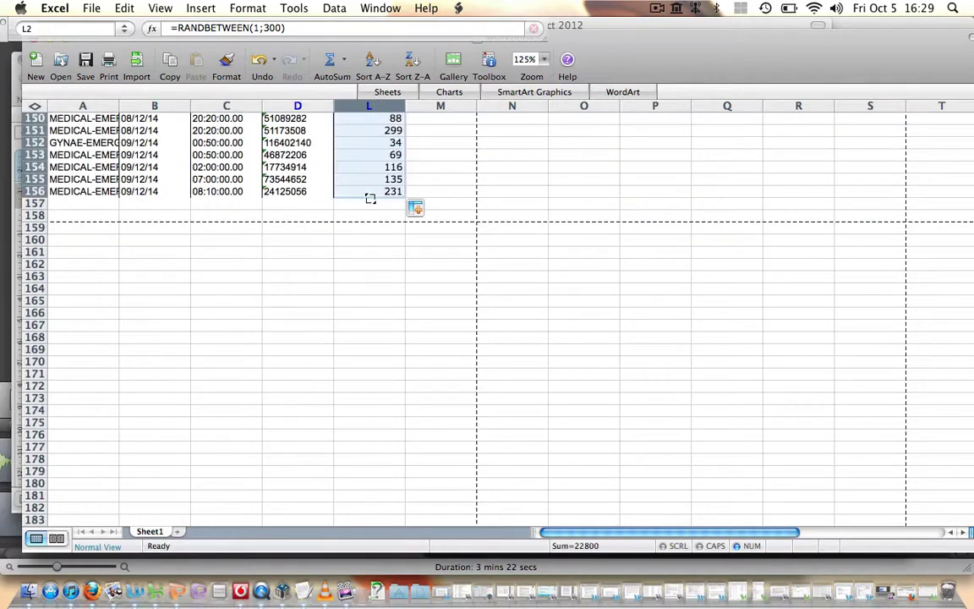
scroll(370, 198, "up", 10)
scroll(371, 198, "up", 20)
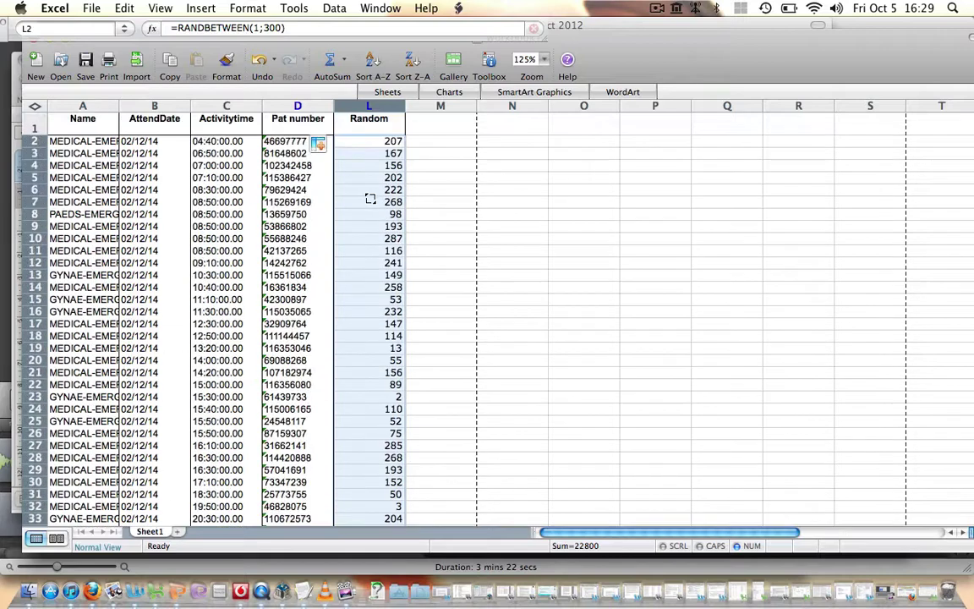
left_click(371, 142)
left_click(429, 142)
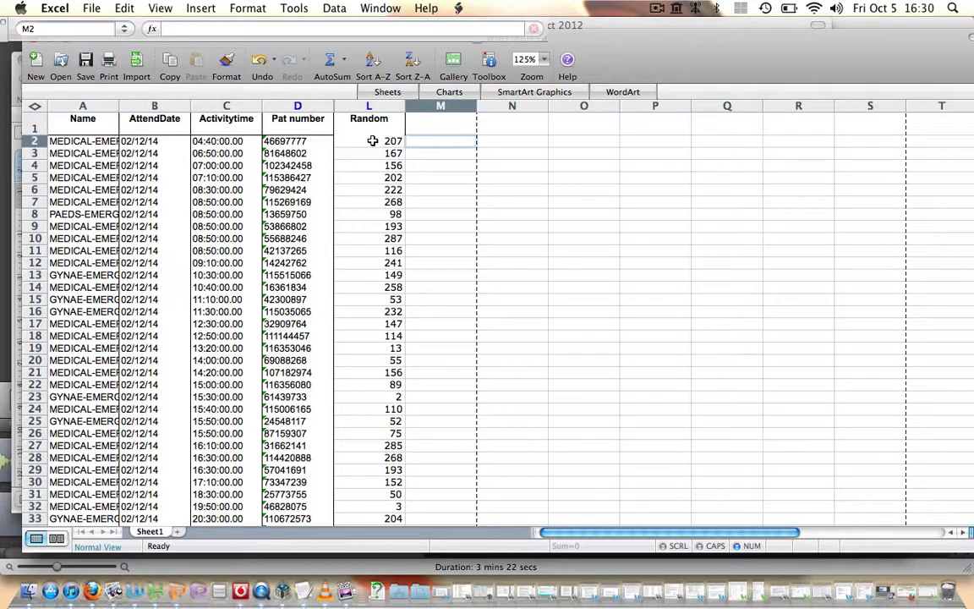
- Copy the random numbers in L2:L156 and paste them as values only into column M, starting at M2
left_click_drag(372, 142, 372, 410)
right_click(372, 410)
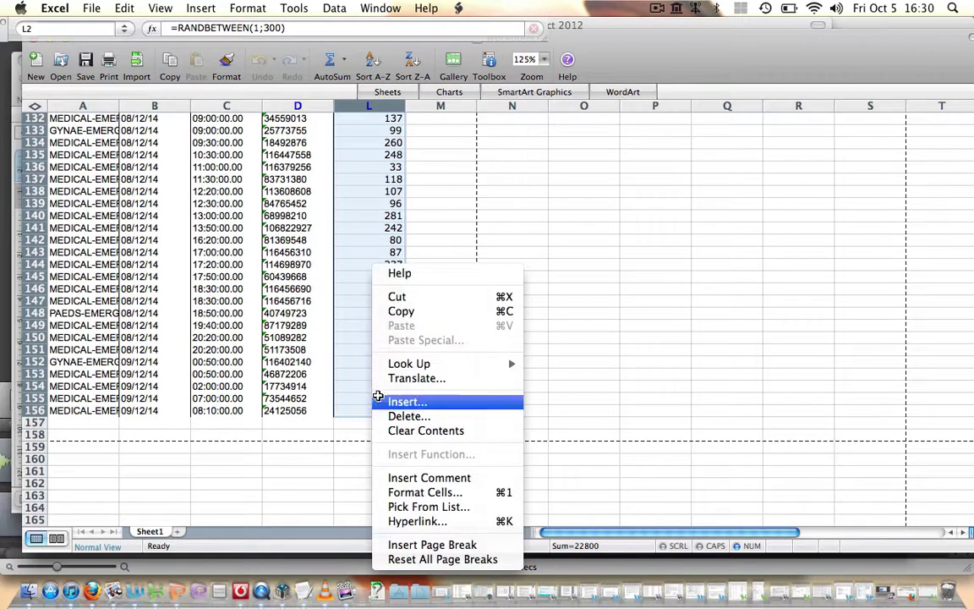
left_click(403, 314)
scroll(437, 316, "up", 20)
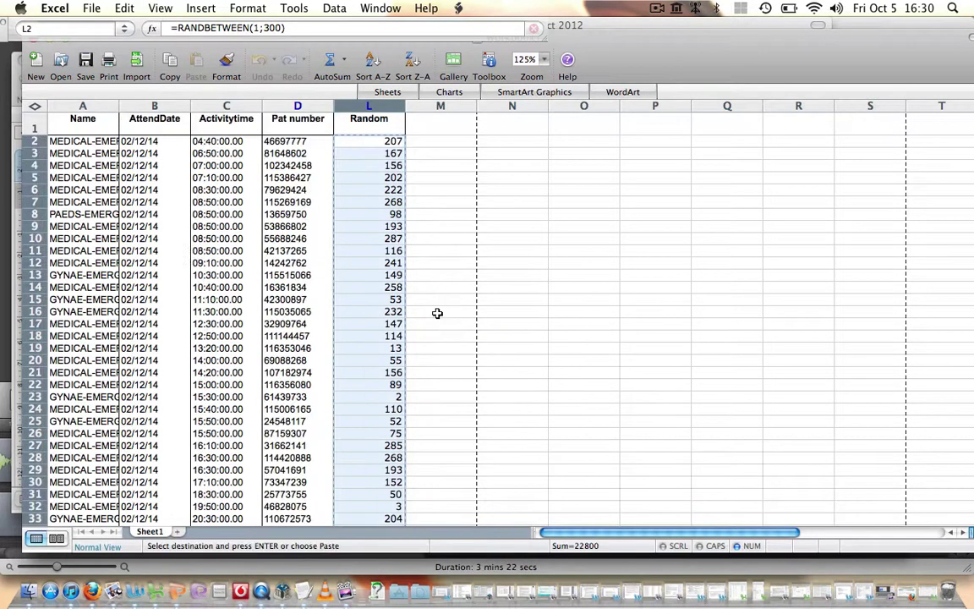
left_click(434, 142)
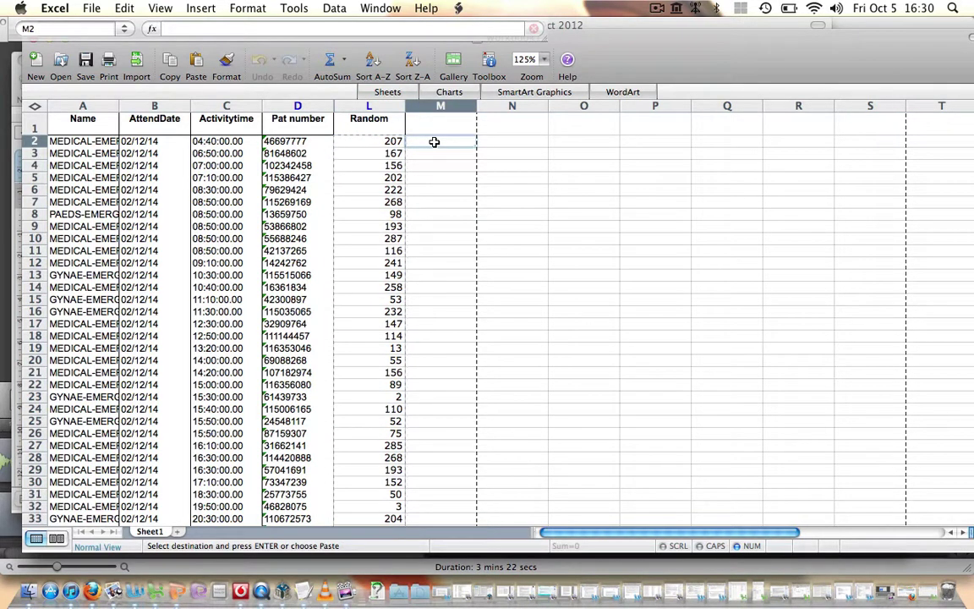
right_click(434, 142)
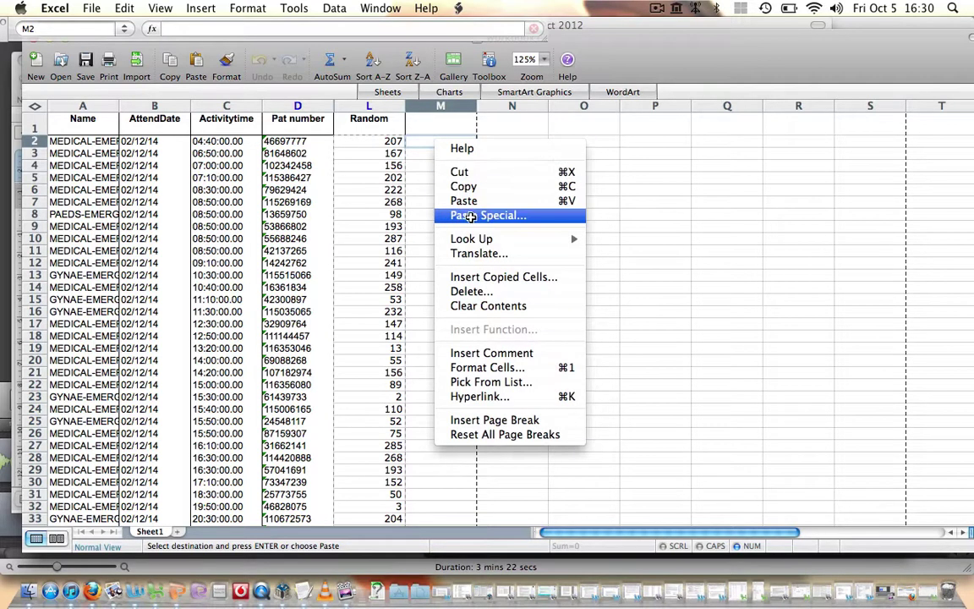
left_click(470, 216)
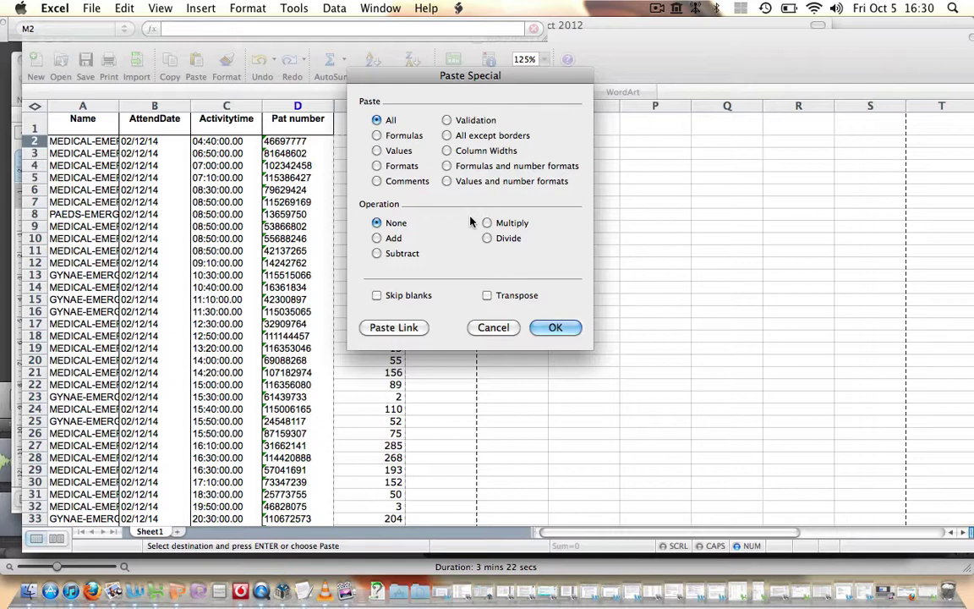
left_click(376, 152)
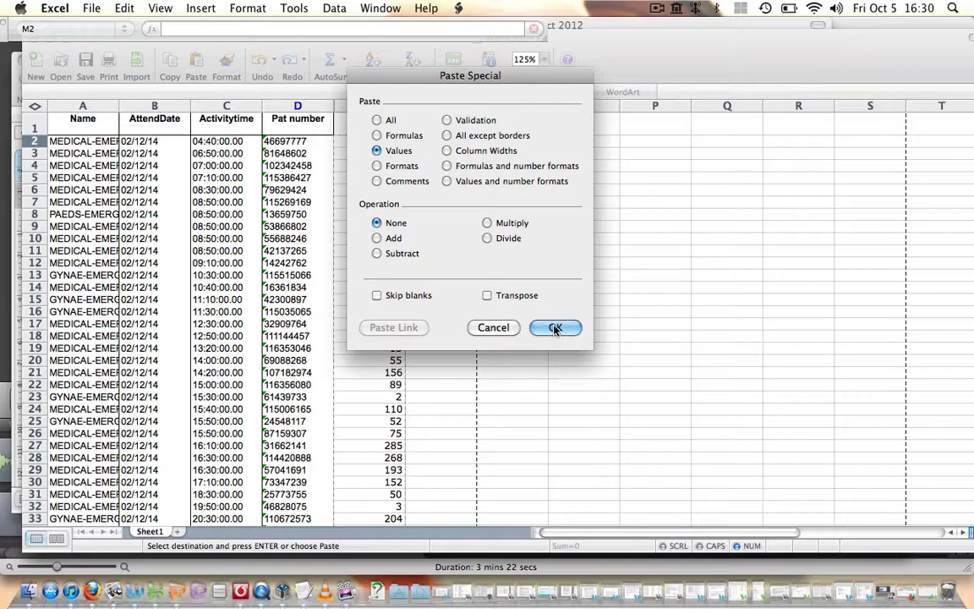
left_click(556, 329)
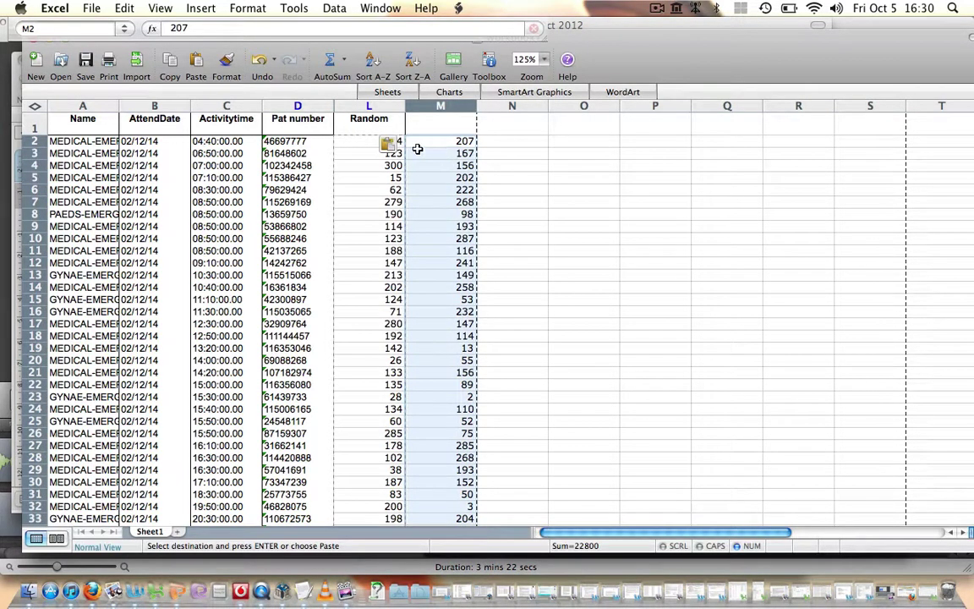
- Enter the header Random in cell M1 above the pasted values
left_click(360, 143)
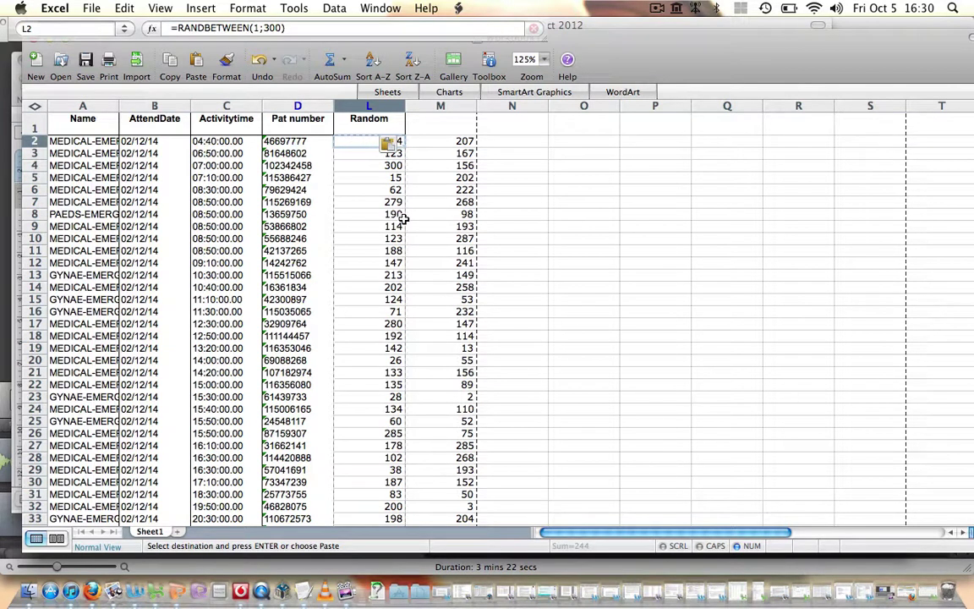
left_click(432, 124)
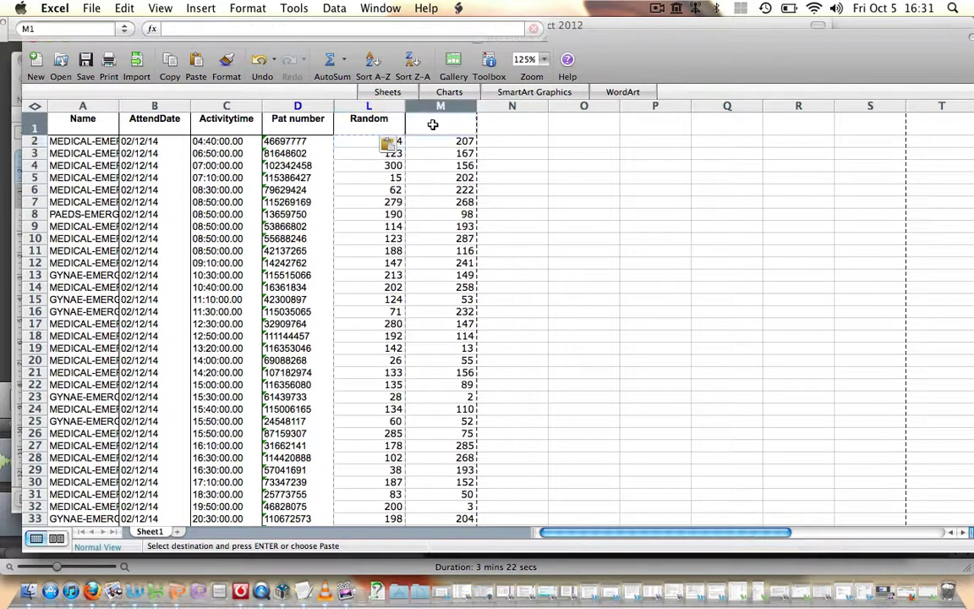
type("Random")
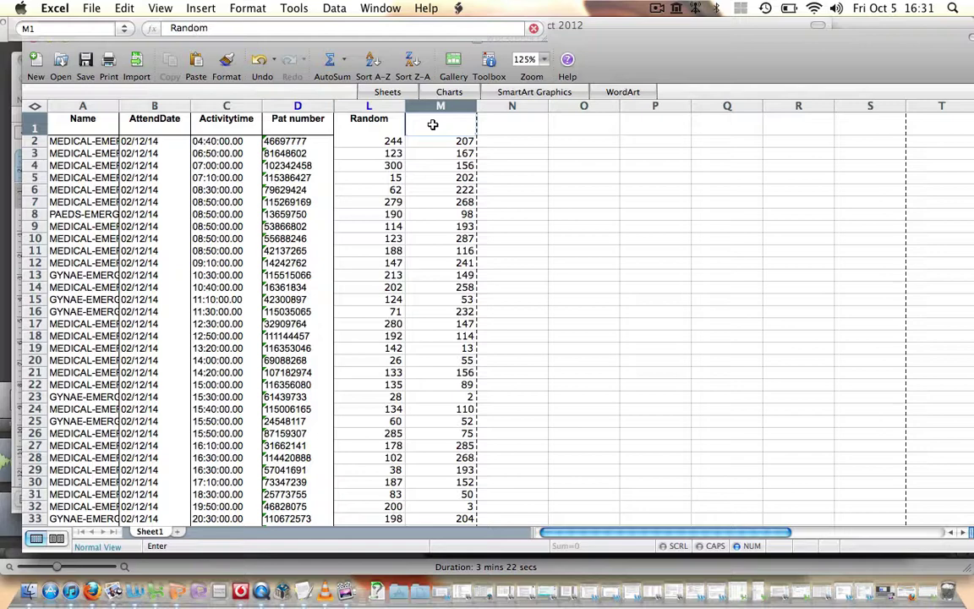
key("Return")
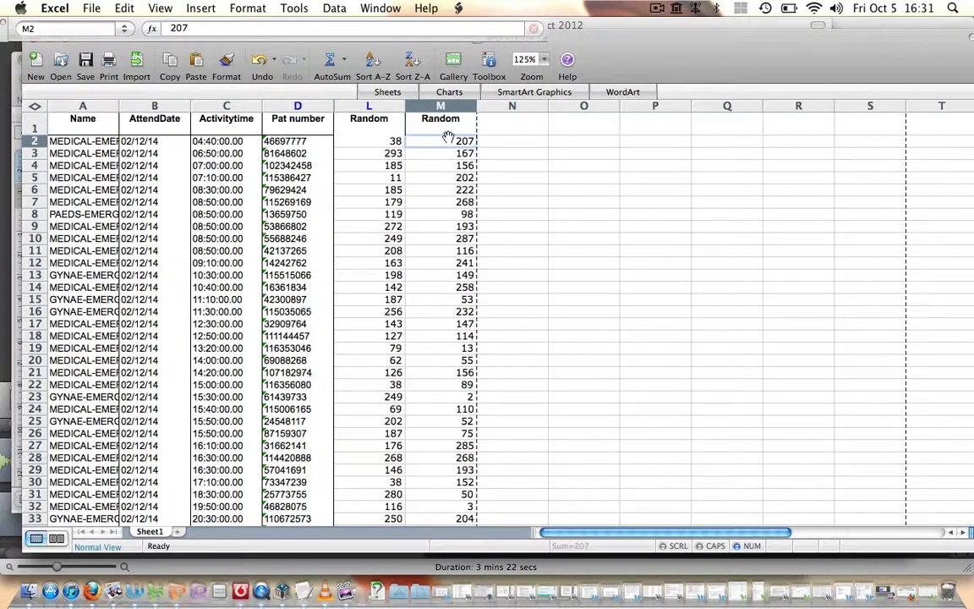
- Delete column L containing the RANDBETWEEN formulas
left_click(389, 105)
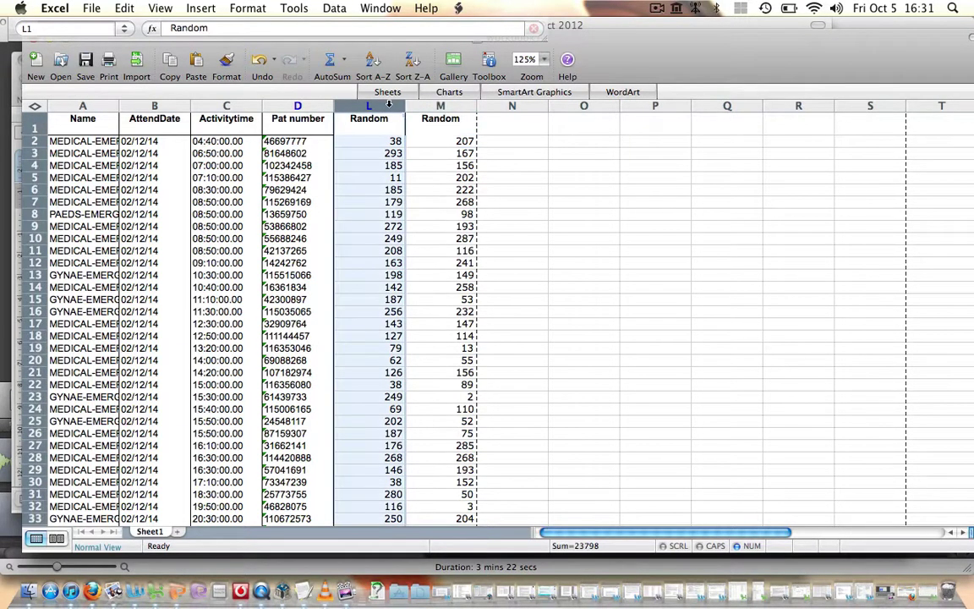
right_click(389, 105)
left_click(421, 216)
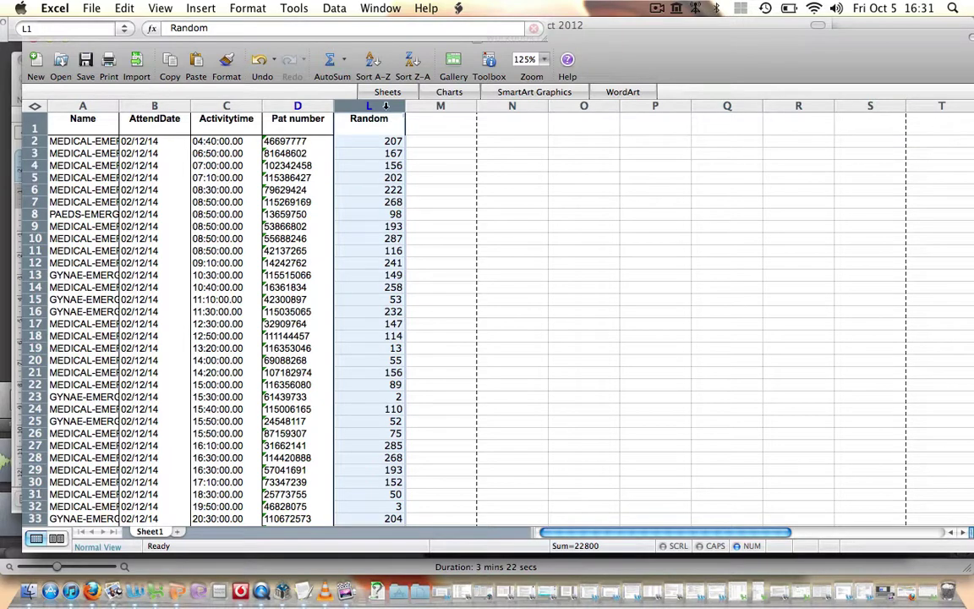
- Sort columns A through L by Random in ascending order, treating the first row as headers
left_click_drag(385, 106, 51, 106)
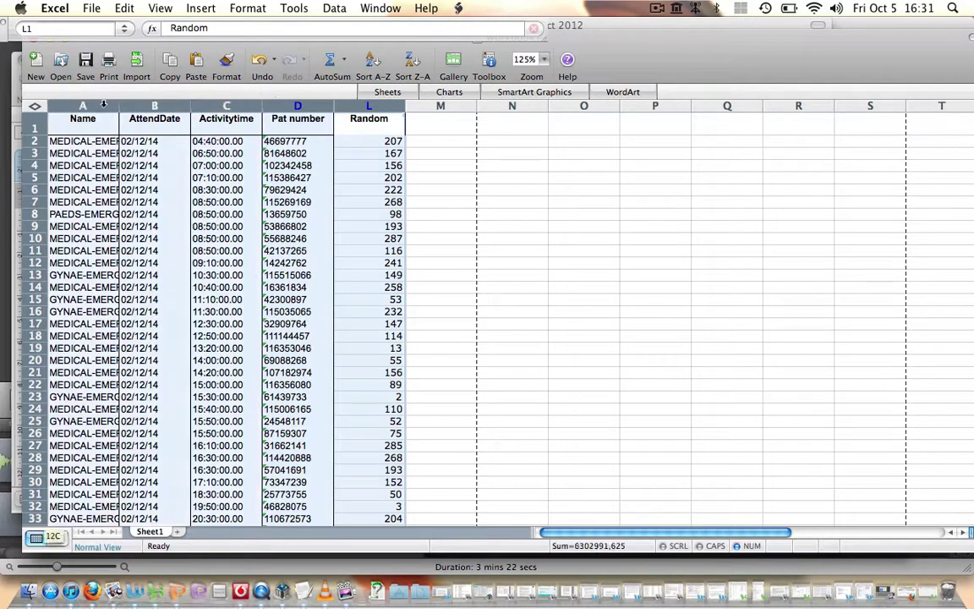
left_click(333, 8)
left_click(346, 26)
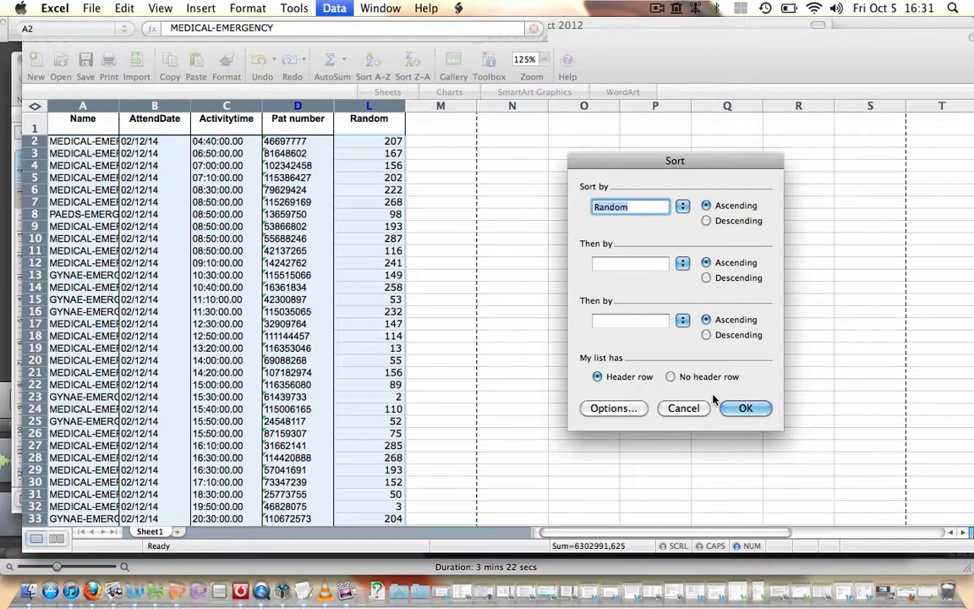
left_click(744, 410)
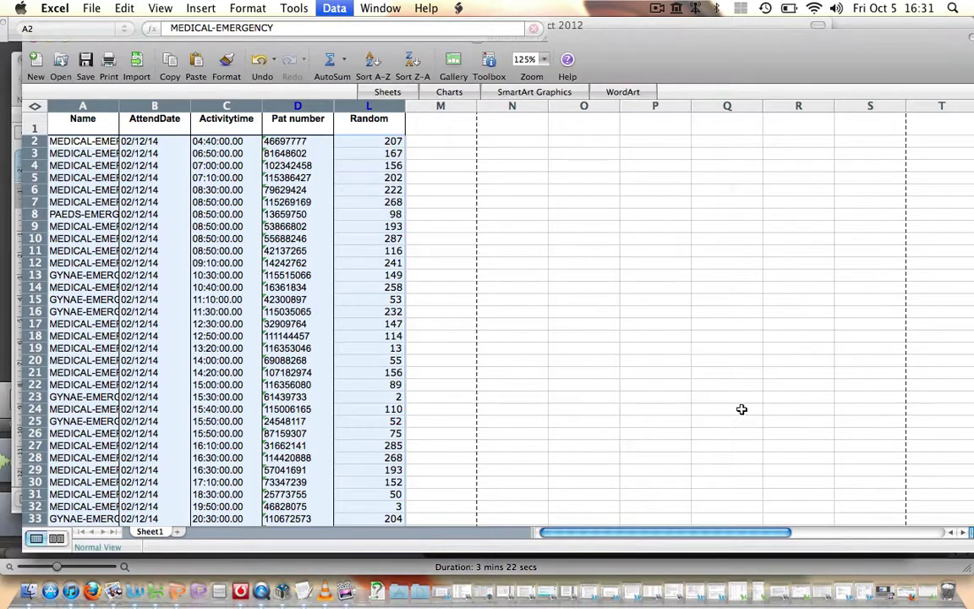
left_click(365, 142)
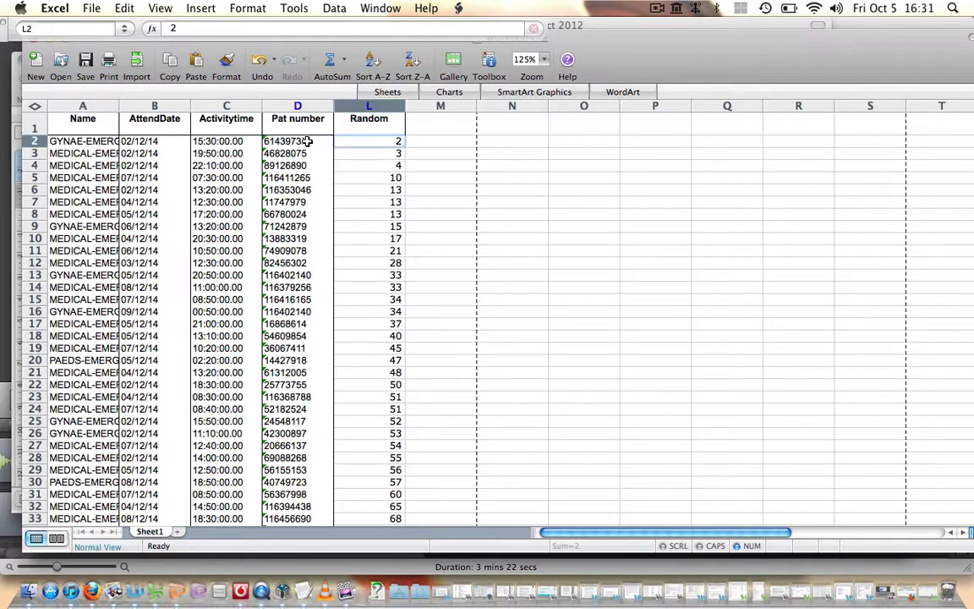
- Copy the first 100 patient numbers, D2:D101, and paste them into a new sheet
left_click_drag(309, 141, 313, 471)
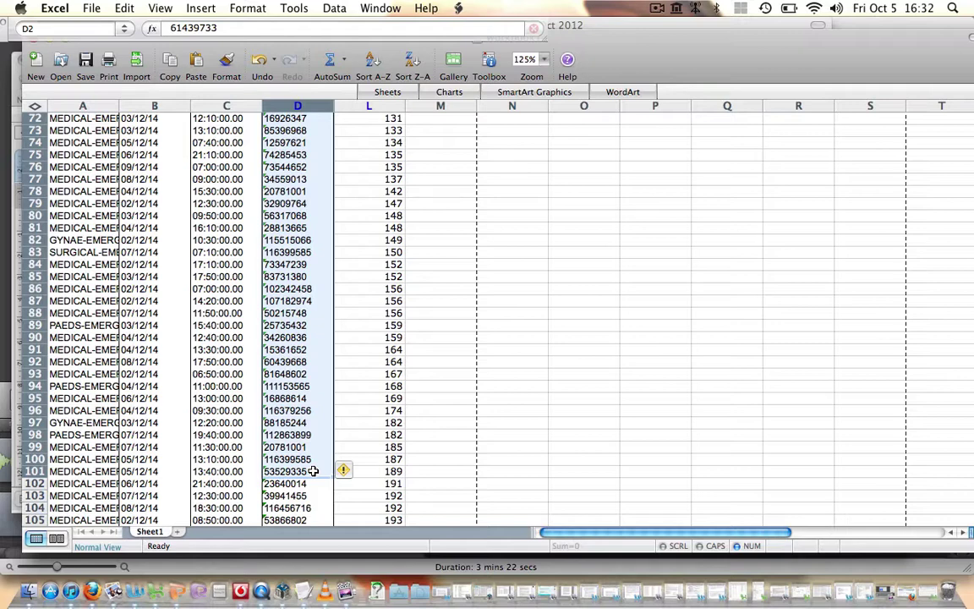
right_click(313, 471)
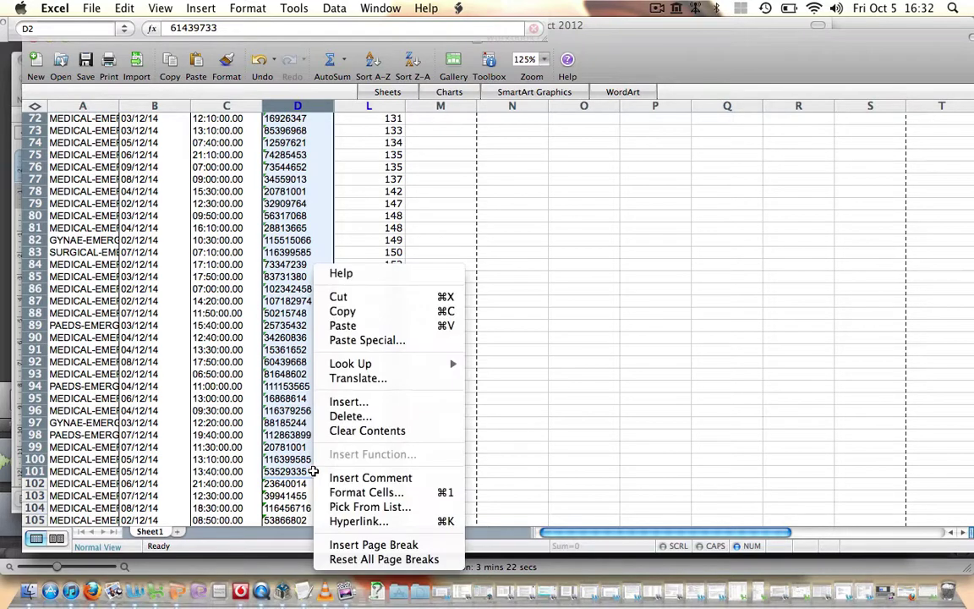
left_click(343, 311)
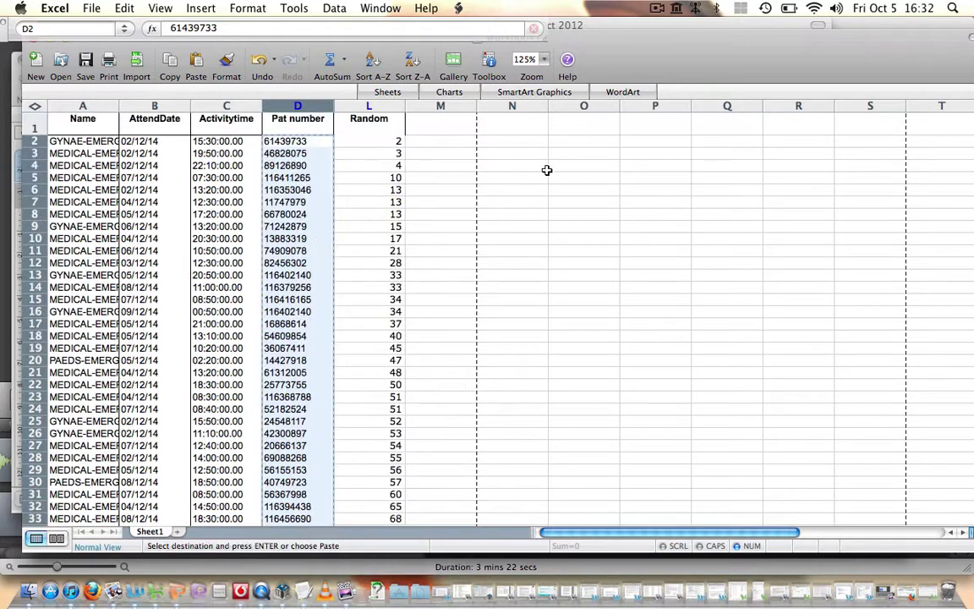
left_click(177, 531)
right_click(132, 190)
left_click(167, 250)
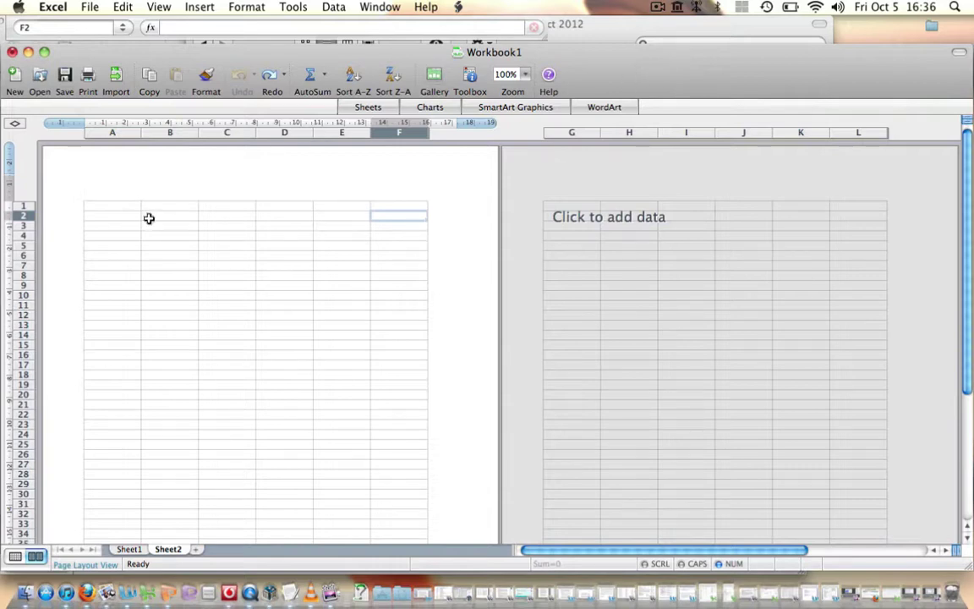
- In Sheet2 of Workbook1, fill column A from A1 down with =RANDBETWEEN(1;5) and review the generated numbers
left_click(121, 206)
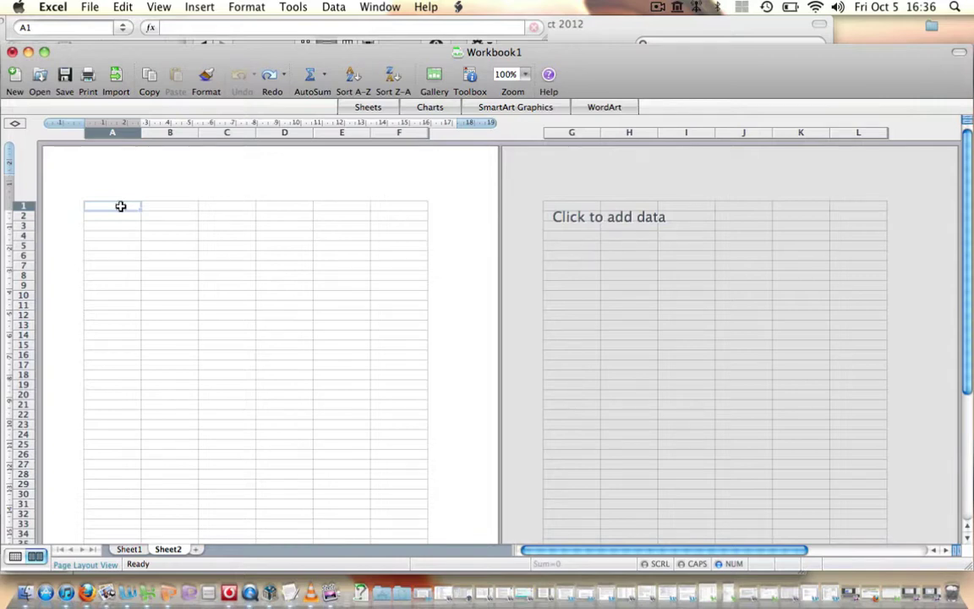
type("=RANDBETWEEN(1;5")
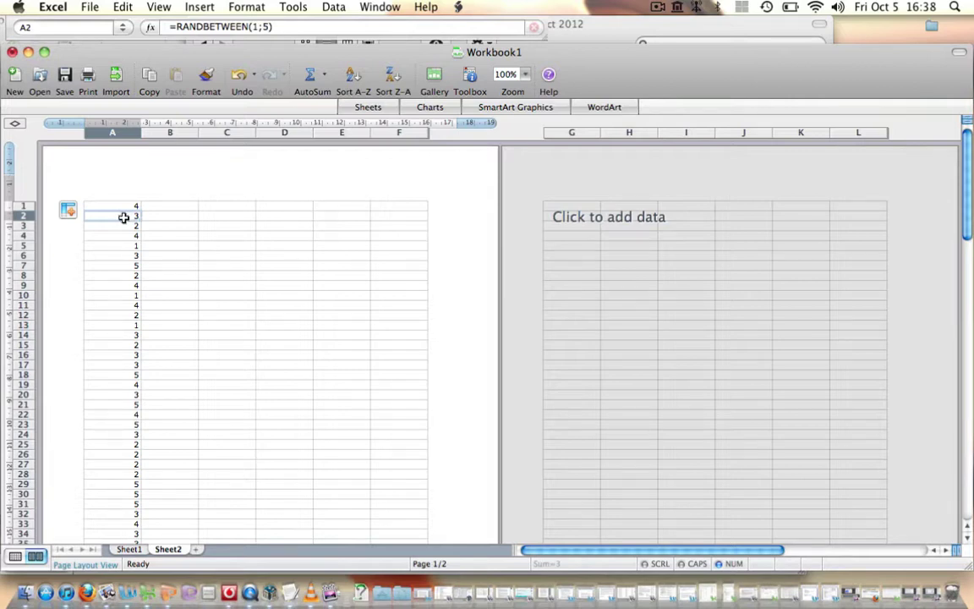
left_click(124, 228)
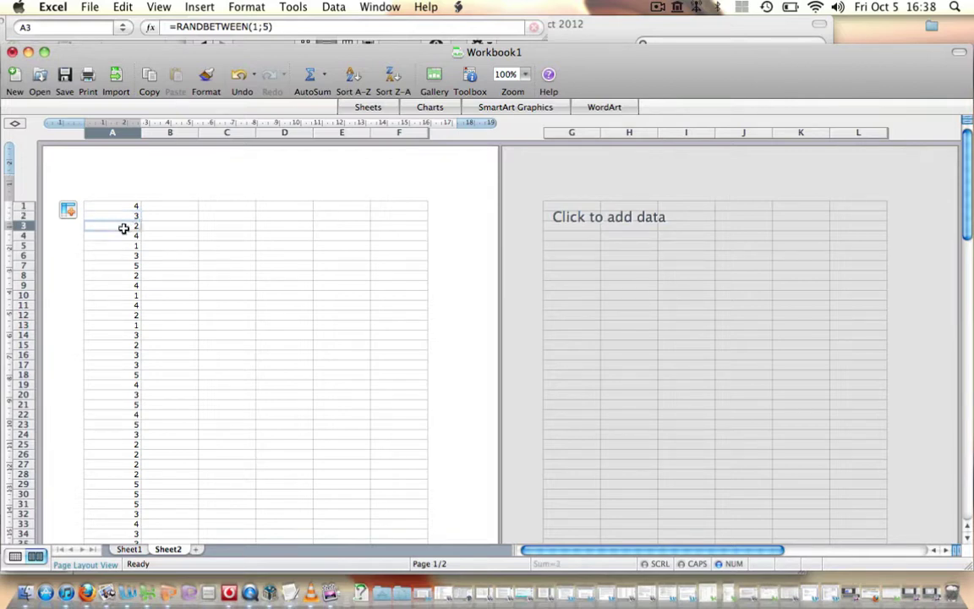
left_click(123, 236)
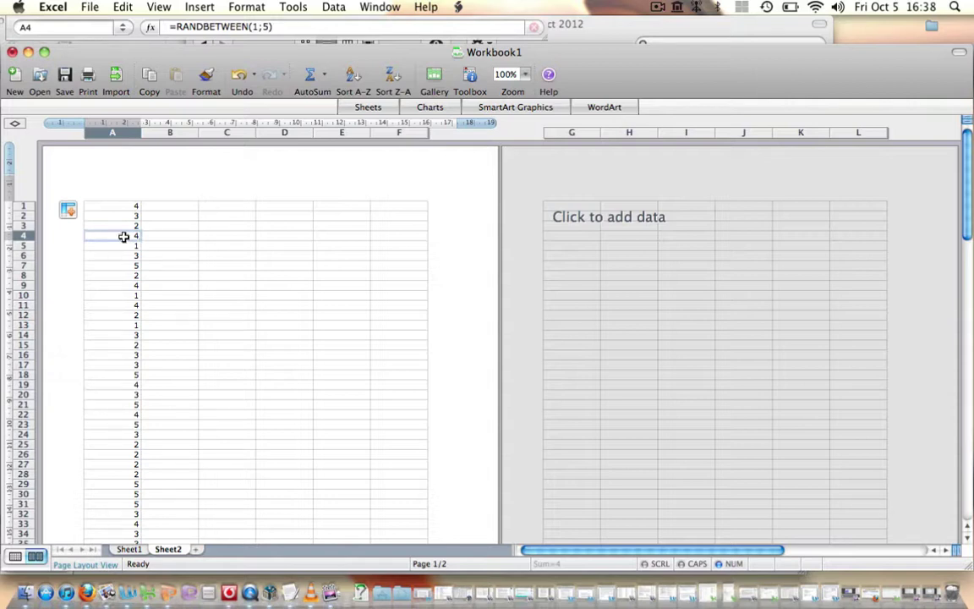
scroll(175, 249, "down", 5)
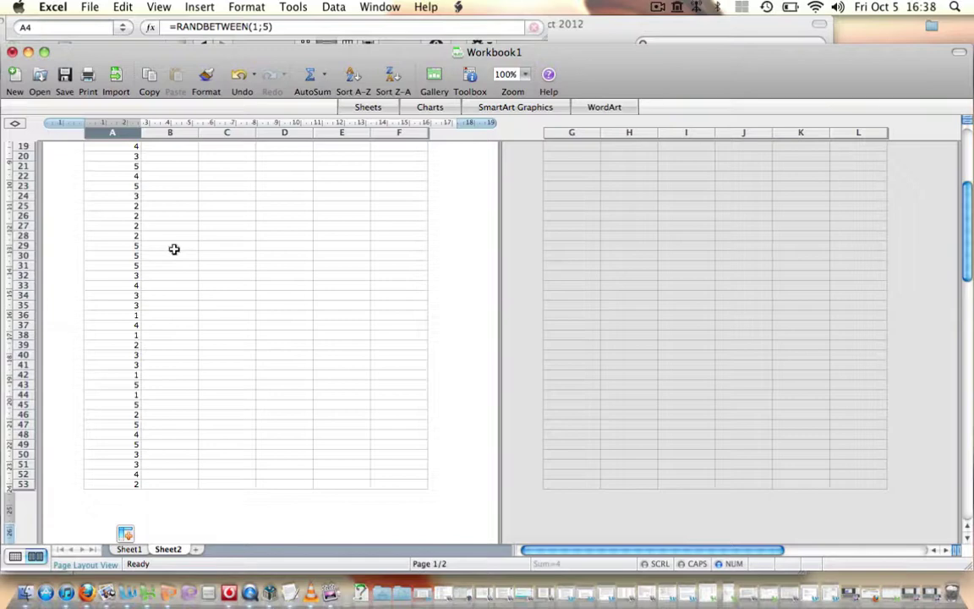